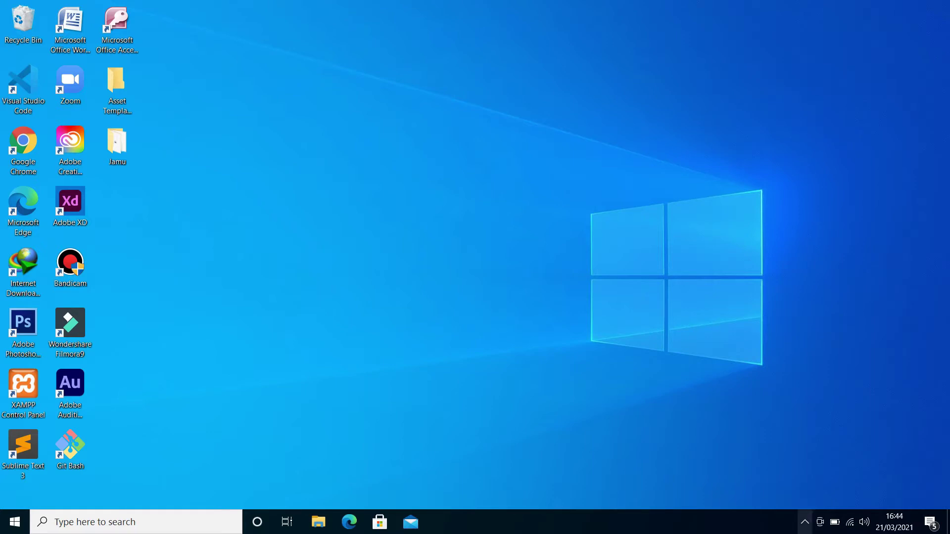
# - Open Google Chrome and search Google for "download vmware"
pyautogui.click(805, 522)
pyautogui.click(804, 521)
pyautogui.doubleClick(23, 146)
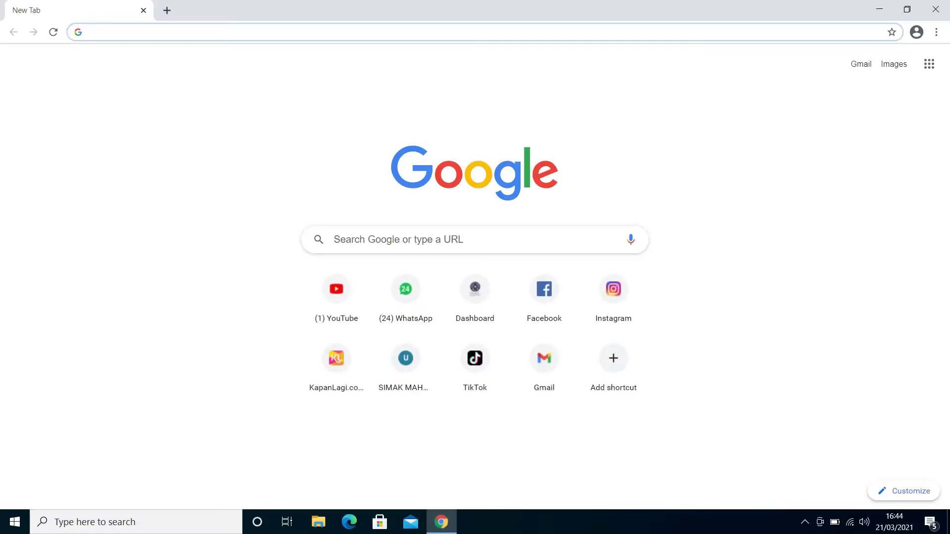
pyautogui.write('do')
pyautogui.write('downoa')
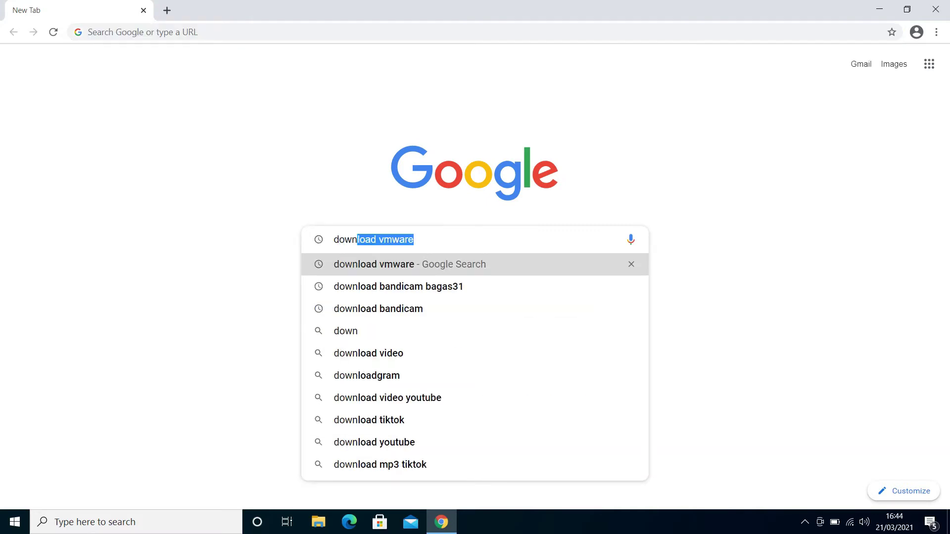
pyautogui.press('BackSpace')
pyautogui.press('BackSpace')
pyautogui.write('lo')
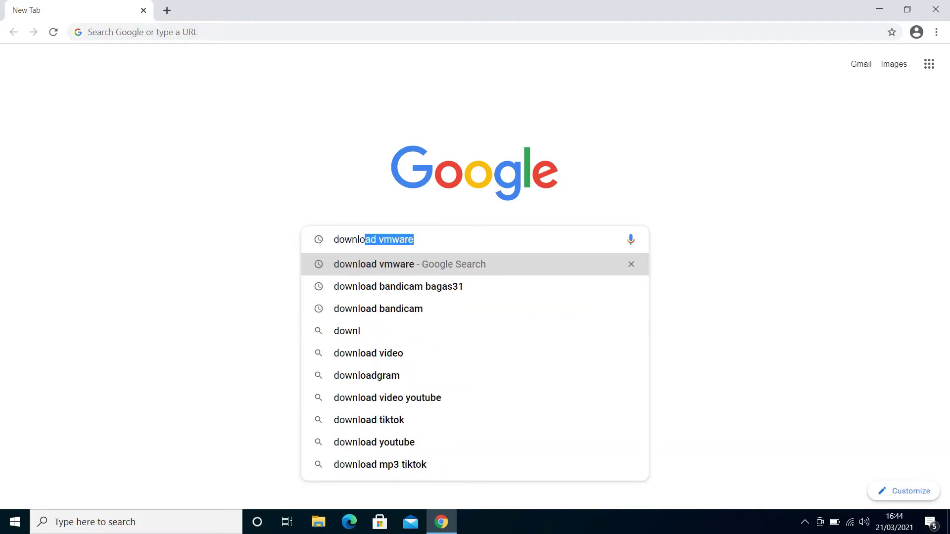
pyautogui.write('ad vmware')
pyautogui.press('Return')
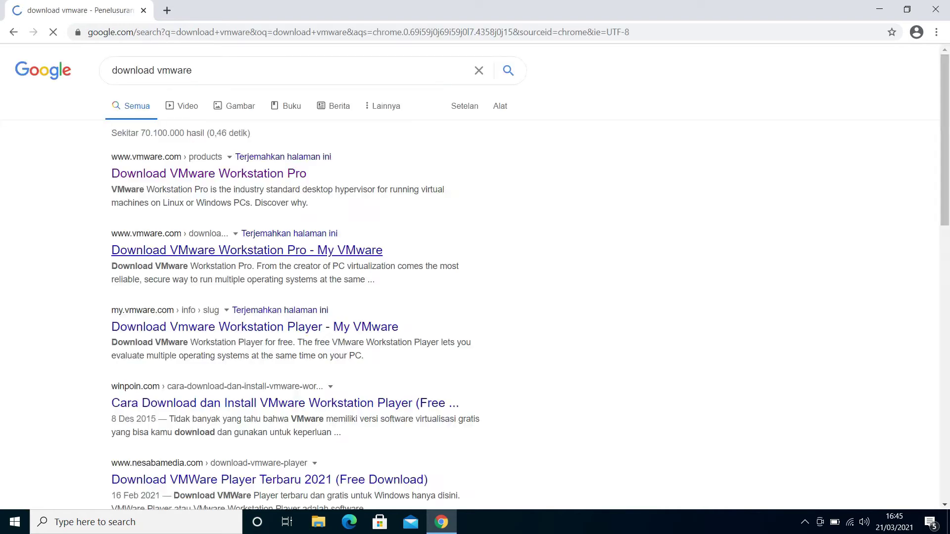
# - Open VMware's own Download VMware Workstation Pro search result and view the Workstation 16 Pro download options for Windows and Linux
pyautogui.click(209, 174)
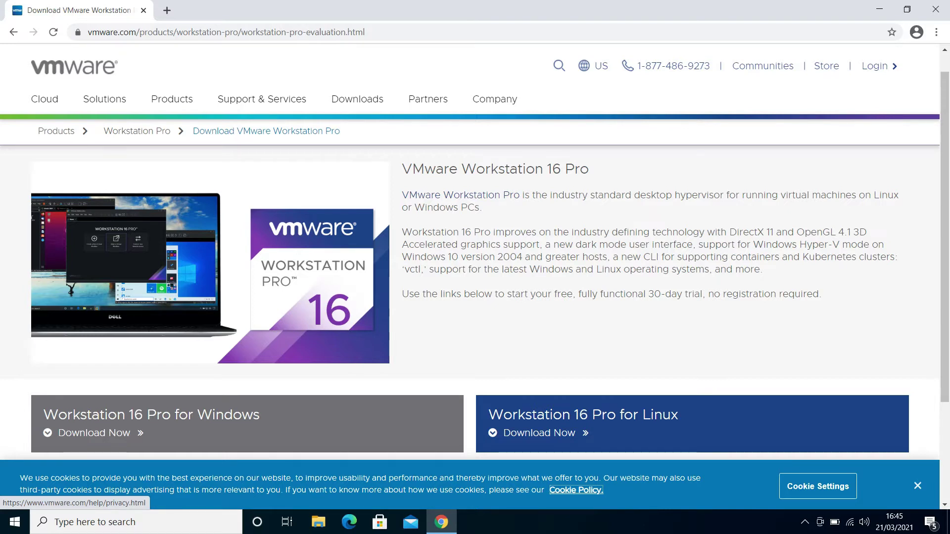
pyautogui.scroll(-1, 475, 262)
pyautogui.scroll(-3, 475, 296)
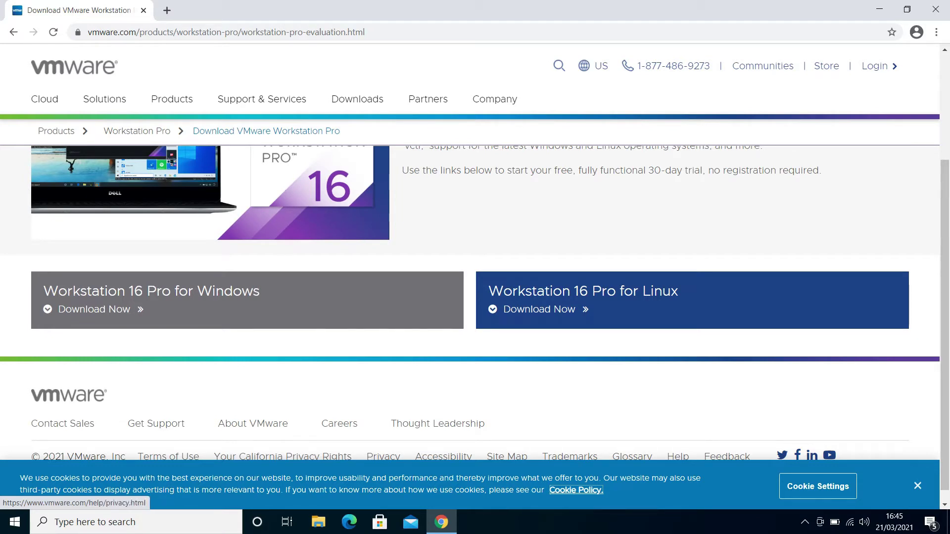
# - Switch to File Explorer and open the VMware Workstation Pro 16.0 archive from the Software folder in Downloads
pyautogui.press('super+e')
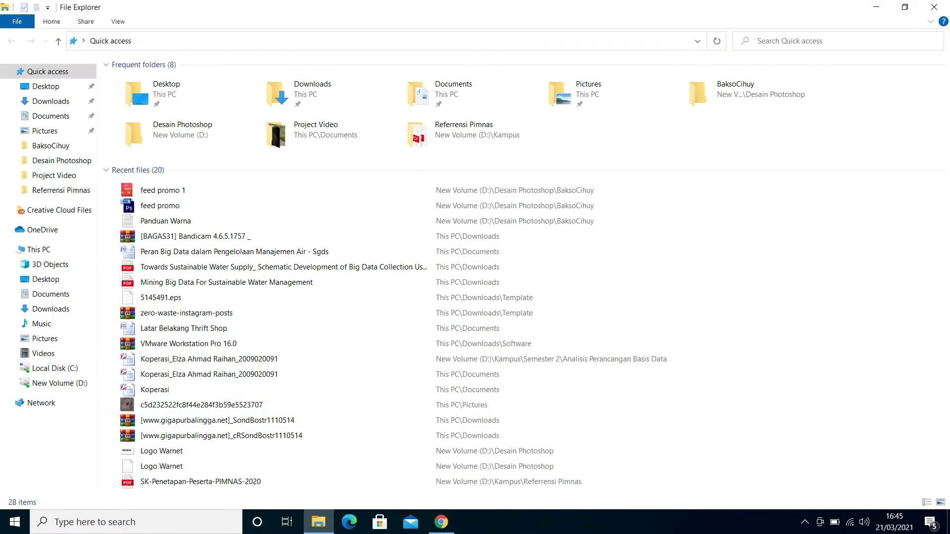
pyautogui.click(50, 101)
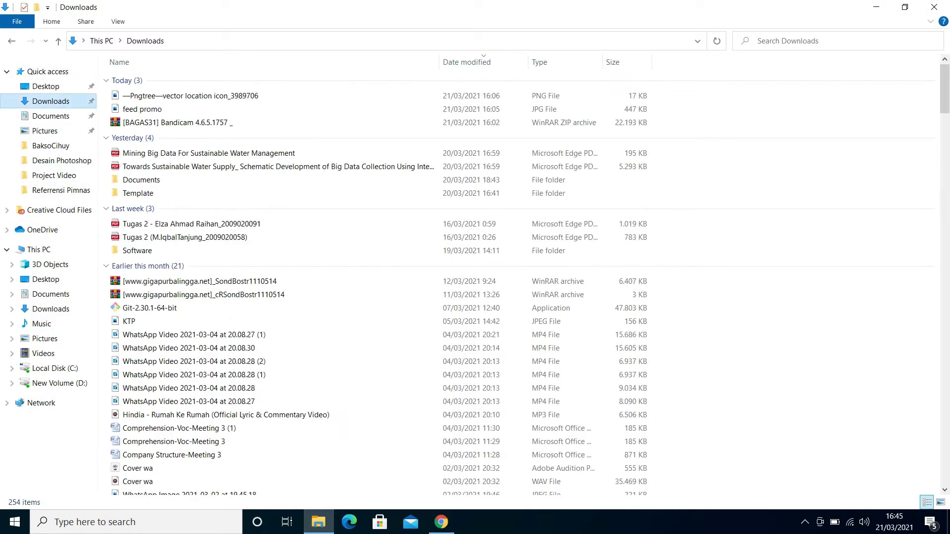
pyautogui.doubleClick(137, 251)
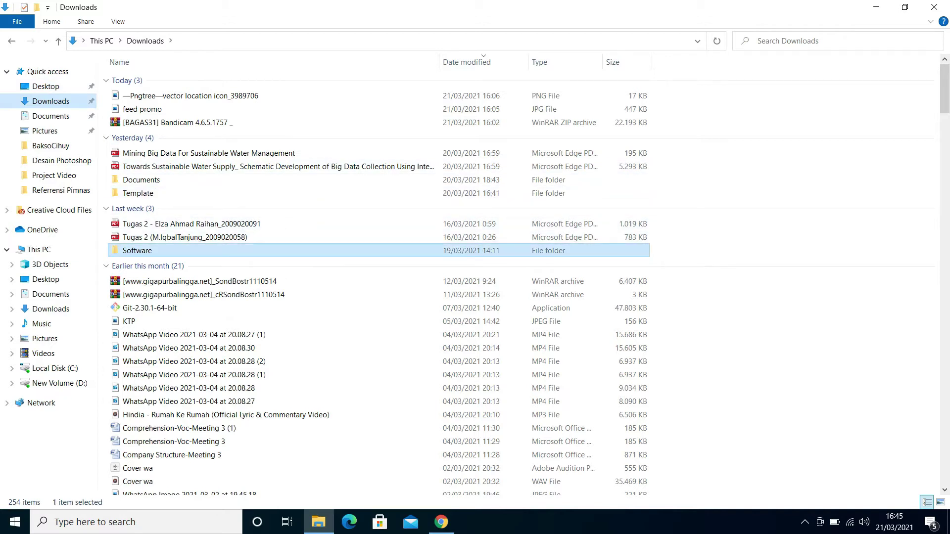
pyautogui.click(171, 80)
pyautogui.doubleClick(171, 80)
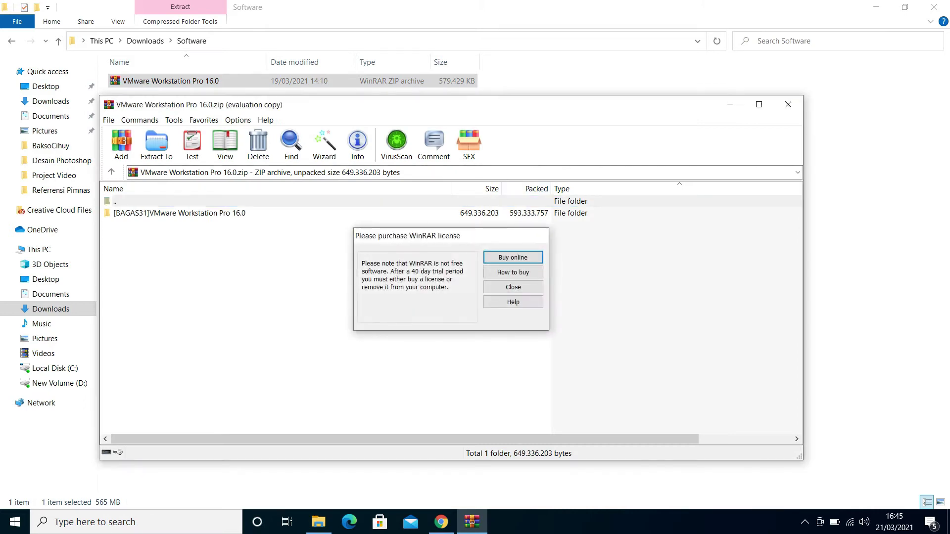
# - Dismiss the WinRAR licence reminder, run Setup.exe from the archive's [BAGAS31]VMware Workstation Pro 16.0 folder and minimize the open windows
pyautogui.press('Escape')
pyautogui.press('Return')
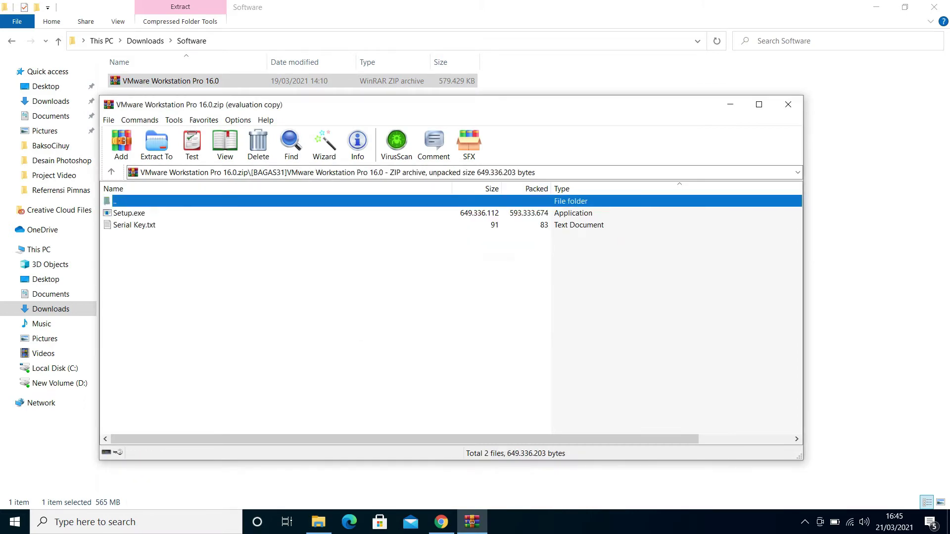
pyautogui.click(129, 212)
pyautogui.press('Return')
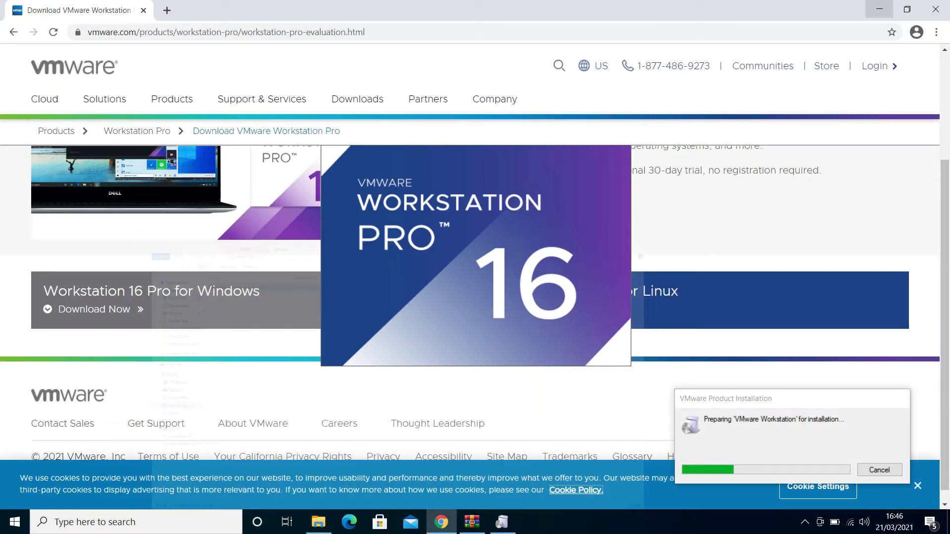
pyautogui.click(876, 7)
pyautogui.click(879, 9)
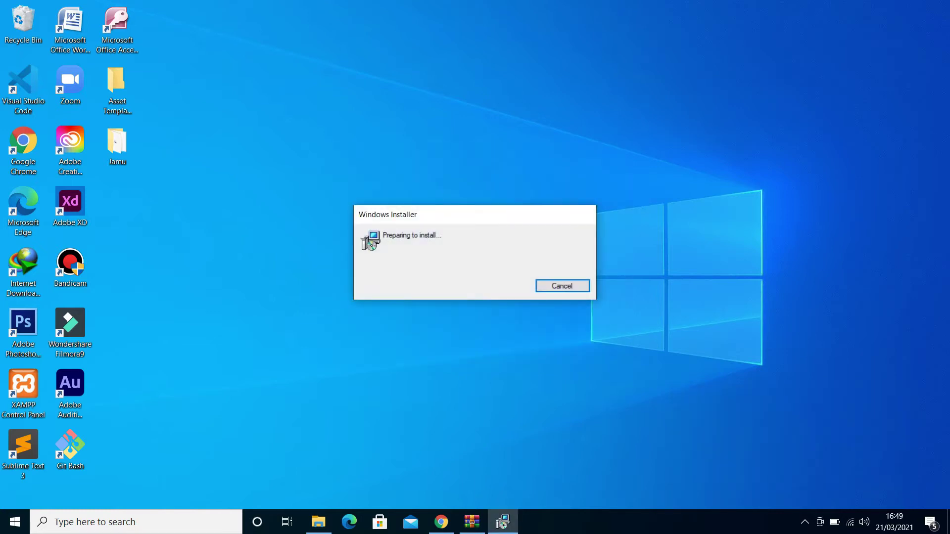
# - Bring up the VMware Workstation Pro Setup wizard, pass its welcome page and accept the End-User License Agreement
pyautogui.click(503, 522)
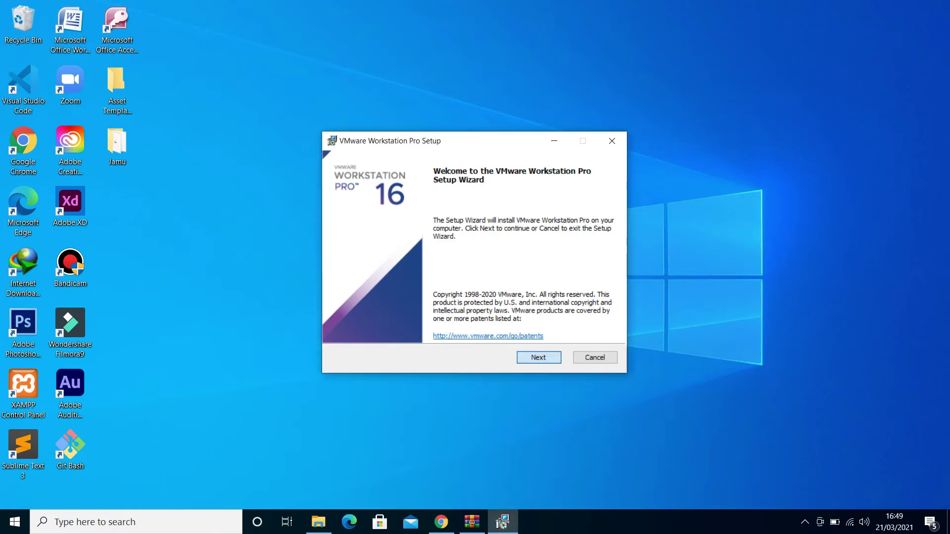
pyautogui.press('Return')
pyautogui.click(342, 329)
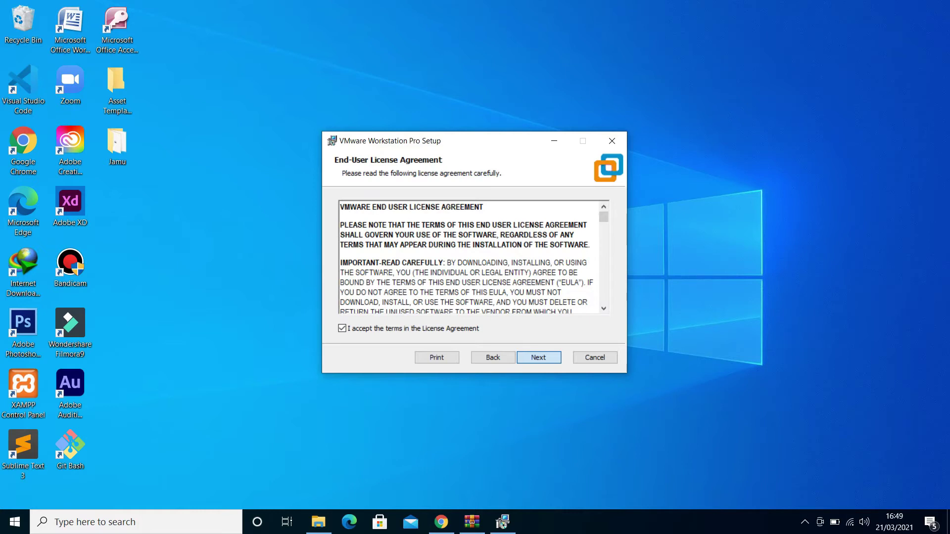
pyautogui.press('Return')
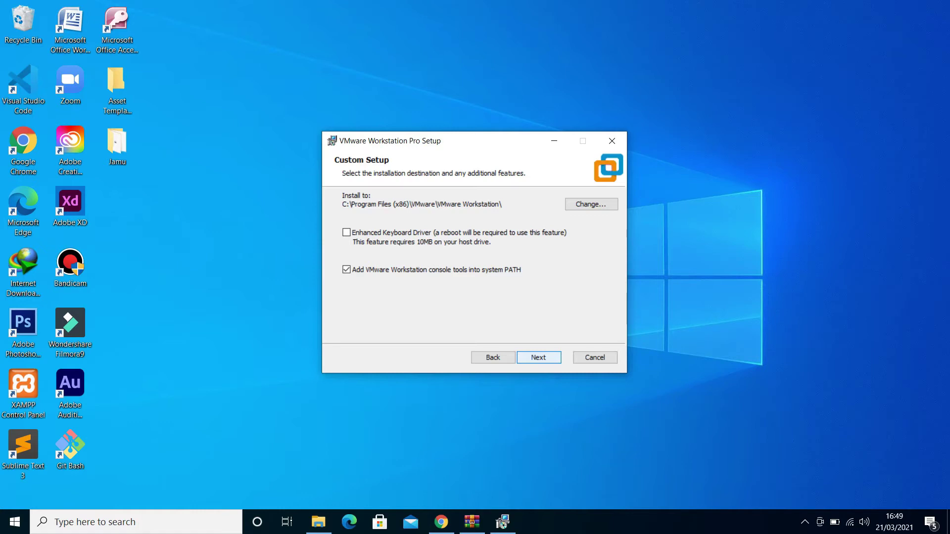
# - Toggle the Enhanced Keyboard Driver option, keep the default user experience and shortcut settings, and start the installation
pyautogui.click(346, 233)
pyautogui.press('Return')
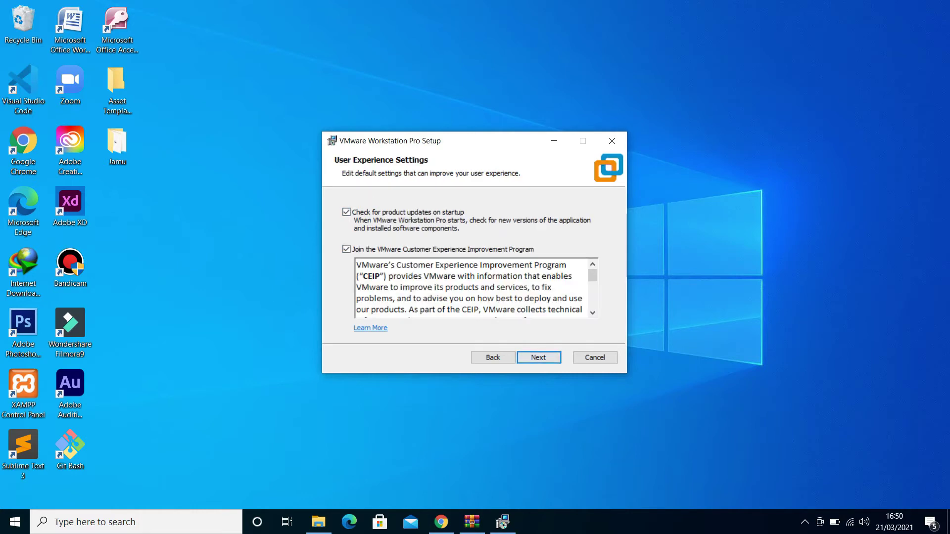
pyautogui.press('Return')
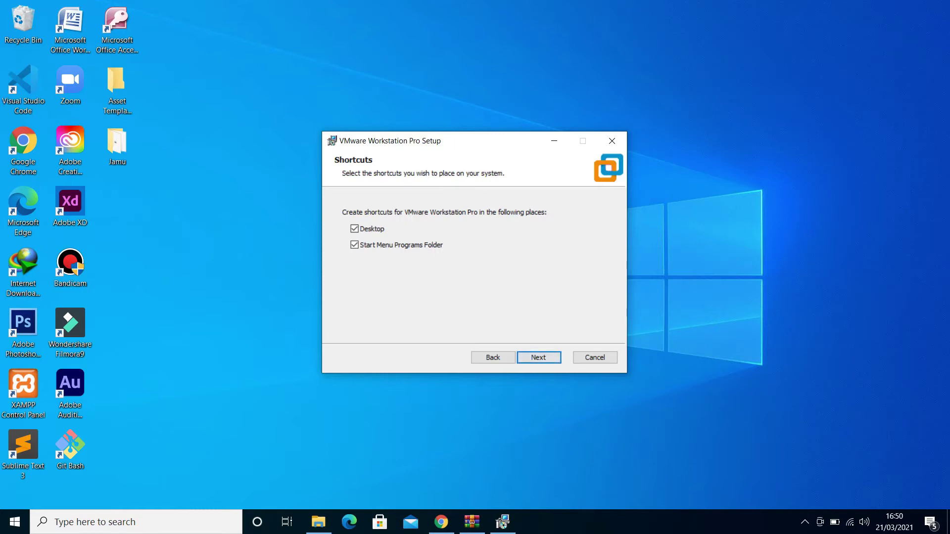
pyautogui.press('Return')
pyautogui.press('Return')
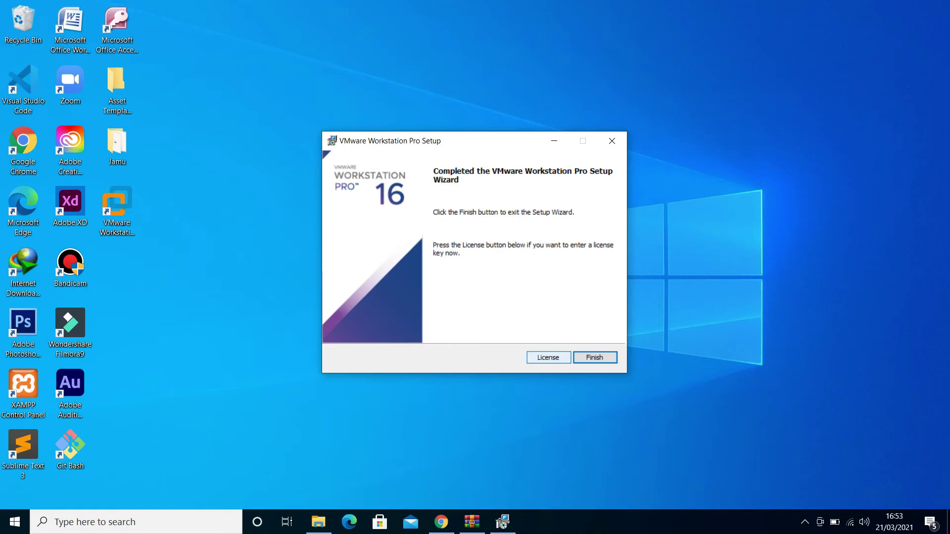
# - Paste the product license key in the Setup wizard, submit it and complete the setup
pyautogui.hotkey('alt', 'l')
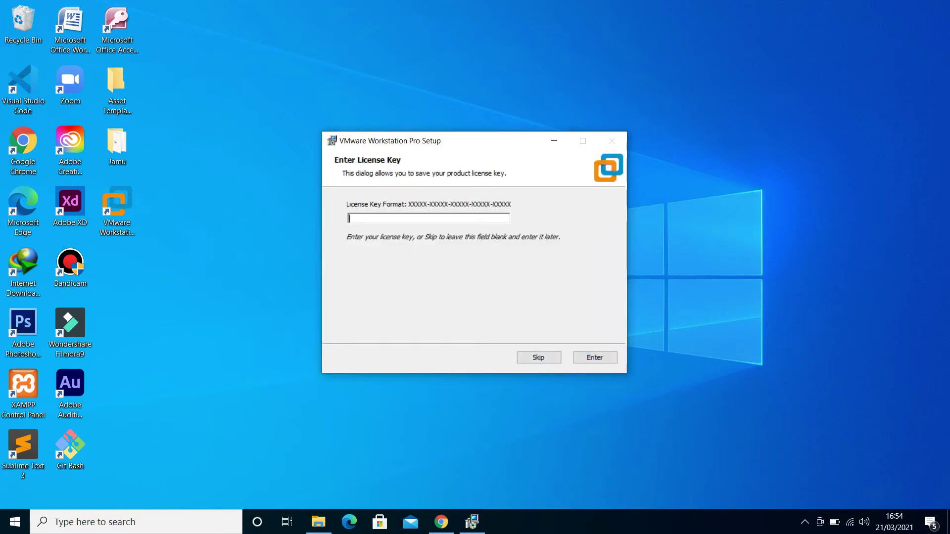
pyautogui.hotkey('ctrl', 'v')
pyautogui.press('Return')
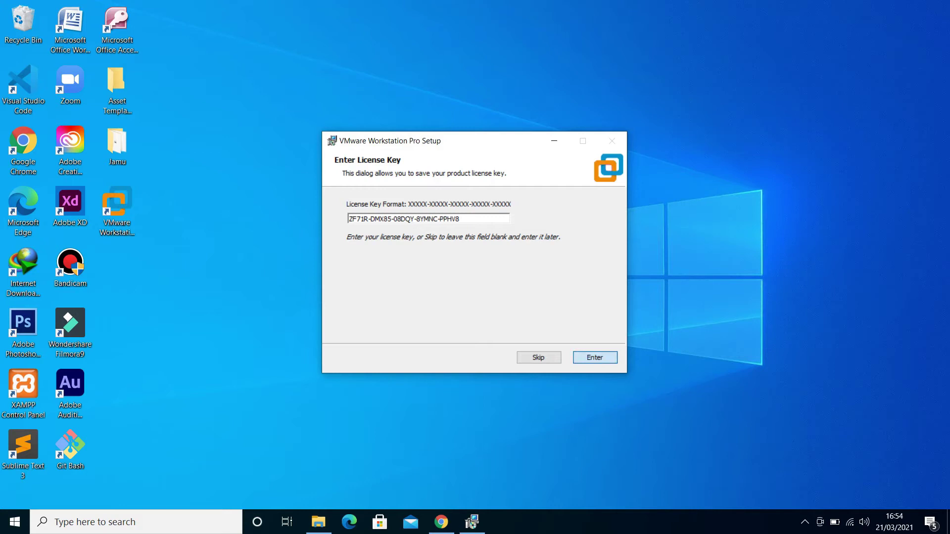
pyautogui.press('Return')
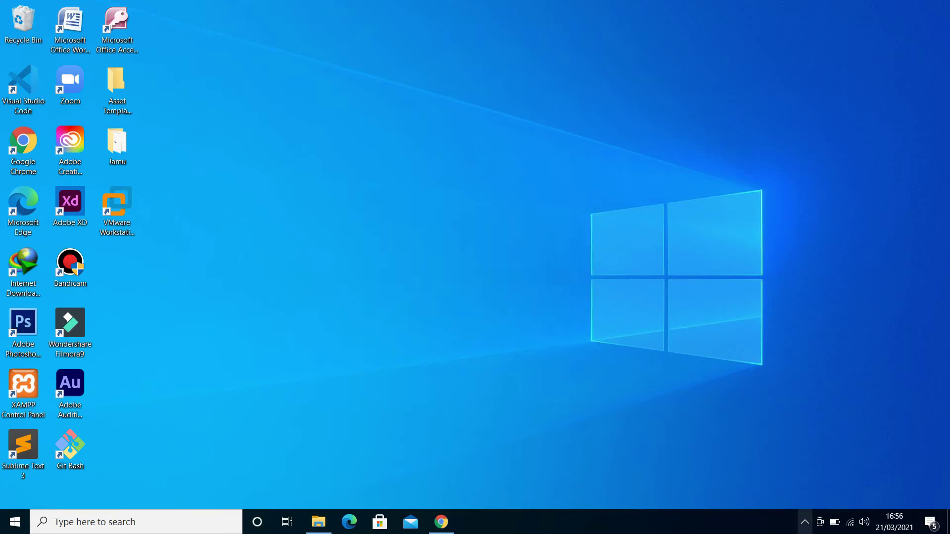
# - Launch VMware Workstation, postpone the software update and start a new virtual machine with the Typical (recommended) configuration
pyautogui.click(804, 522)
pyautogui.click(117, 211)
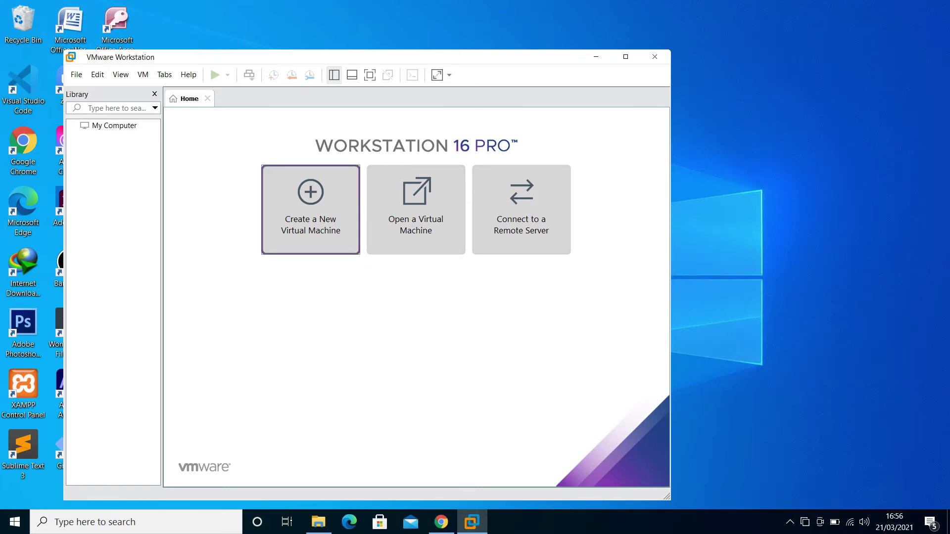
pyautogui.click(310, 209)
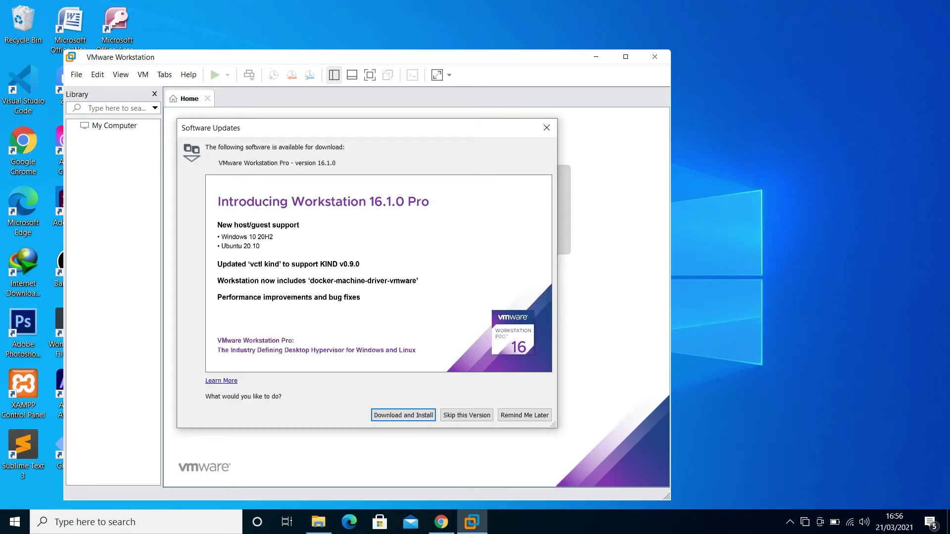
pyautogui.click(525, 415)
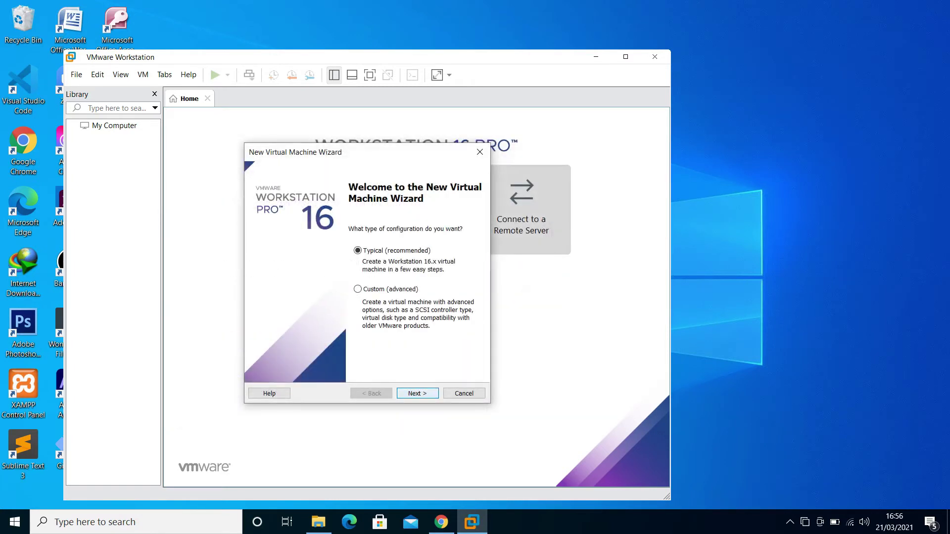
pyautogui.click(417, 394)
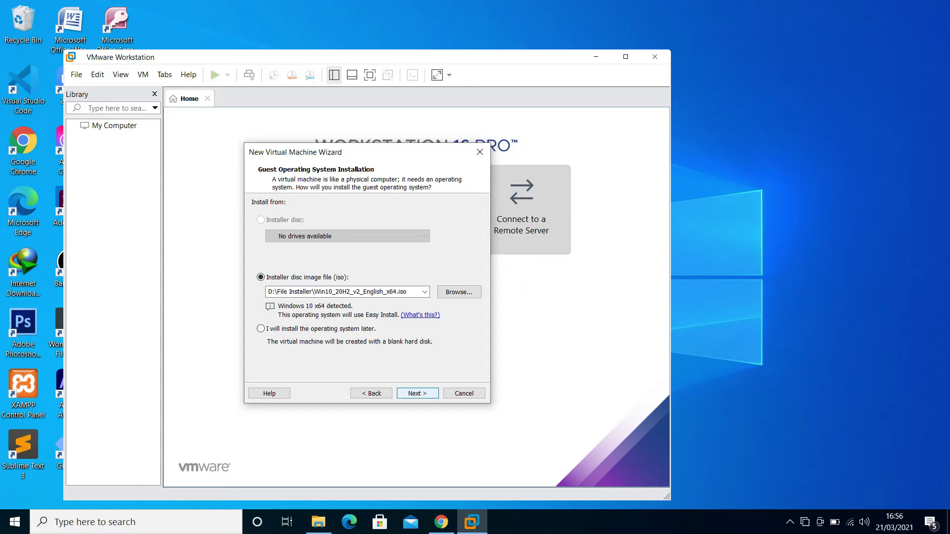
# - Choose Win10_20H2_v2_English_x64 from the File Installer folder on D: as the installer disc image and continue
pyautogui.click(459, 292)
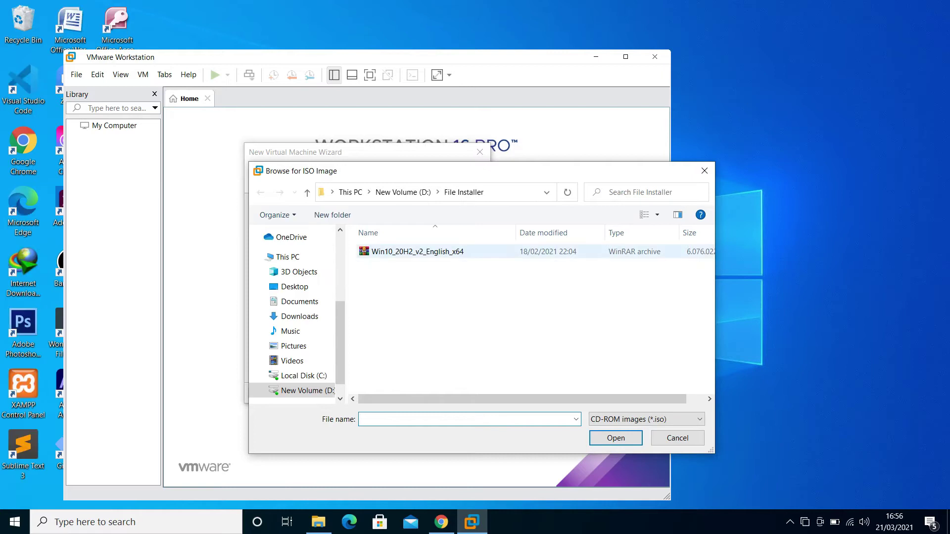
pyautogui.click(416, 252)
pyautogui.press('Return')
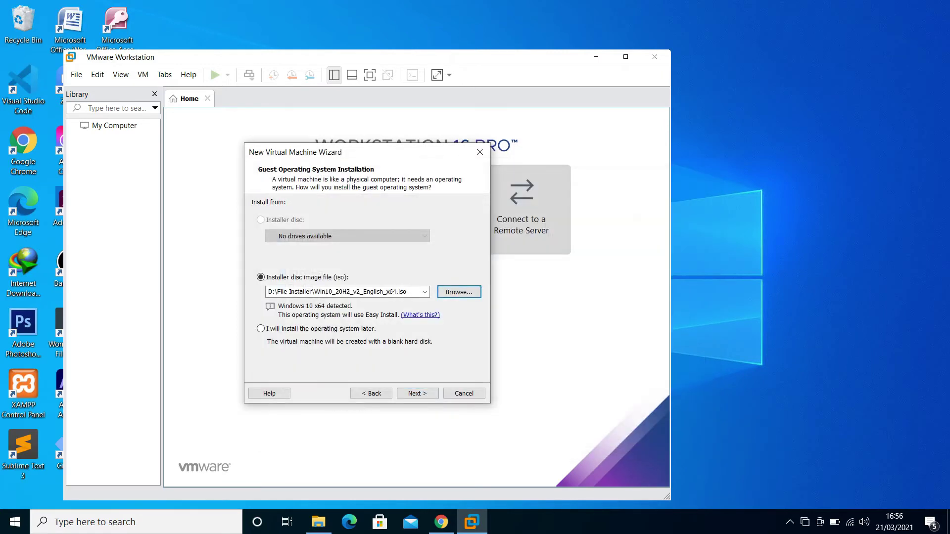
pyautogui.press('Return')
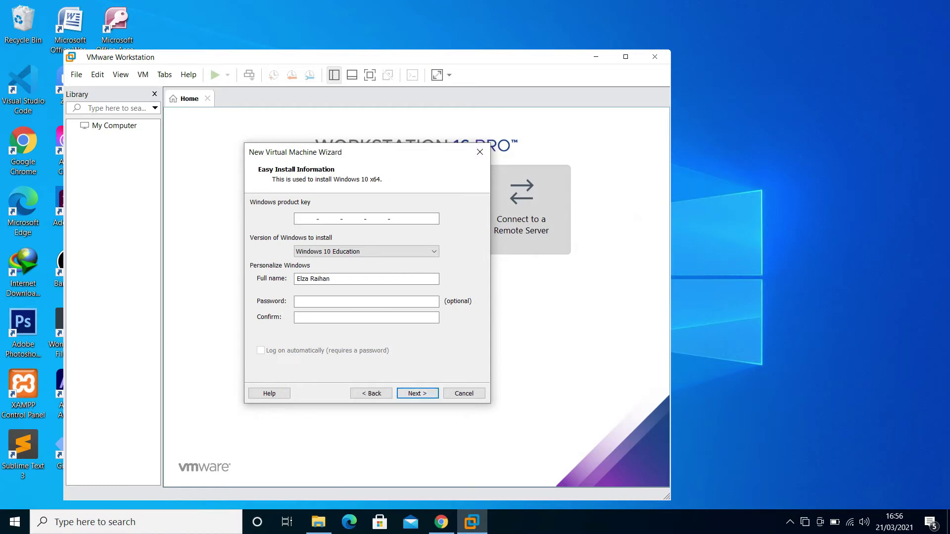
# - Set the version of Windows to install to Windows 10 Pro
pyautogui.click(366, 251)
pyautogui.press('Down')
pyautogui.press('Down')
pyautogui.press('Down')
pyautogui.press('Down')
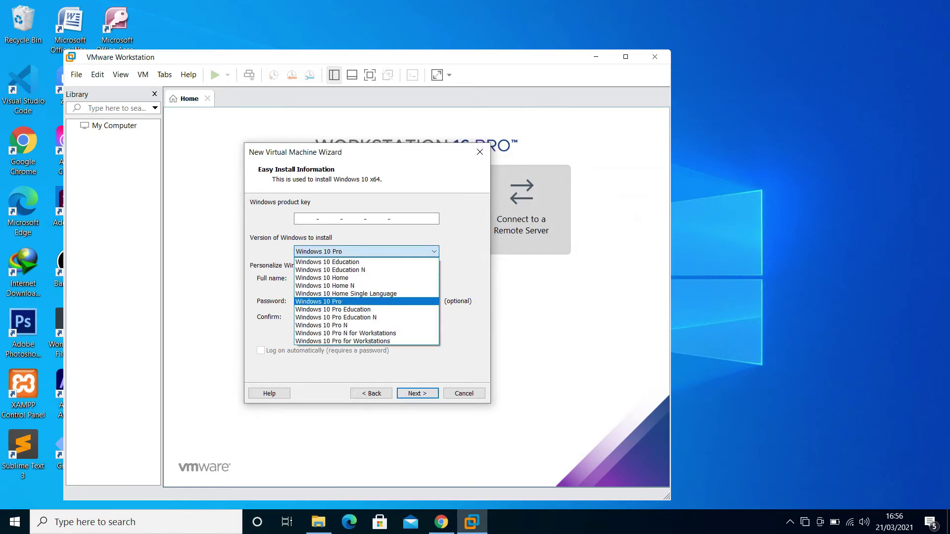
pyautogui.press('Return')
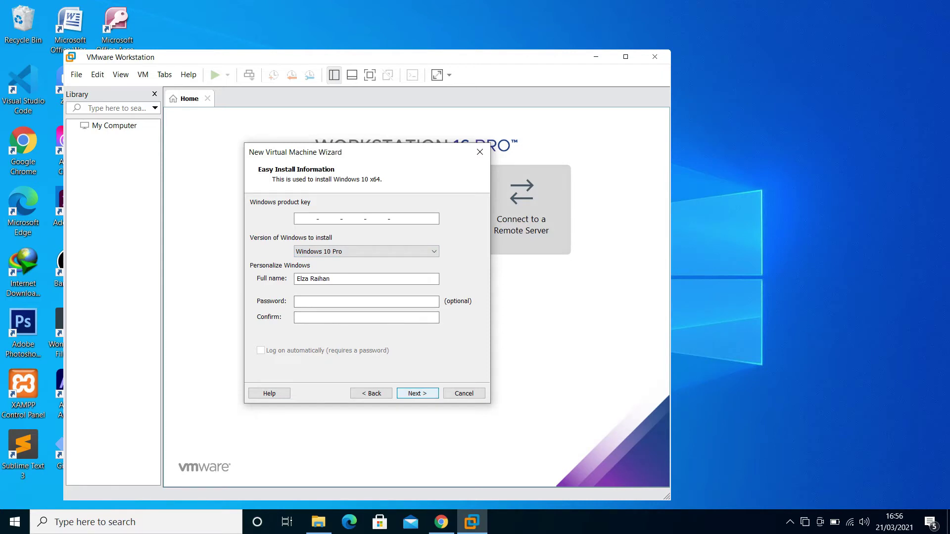
# - Insert "Virtual Windows" before the existing full name in the Easy Install information and try to continue
pyautogui.click(296, 279)
pyautogui.write('Virtual')
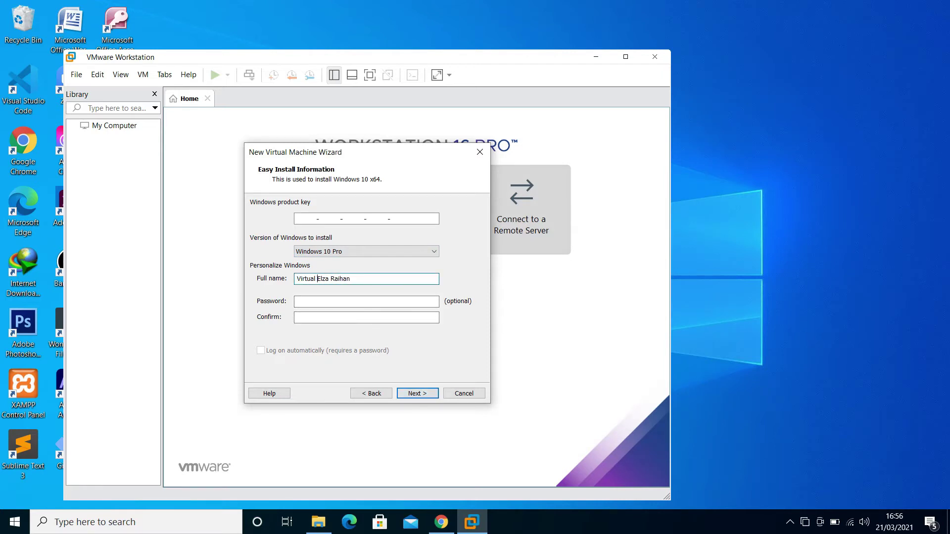
pyautogui.write(' Windows')
pyautogui.click(418, 393)
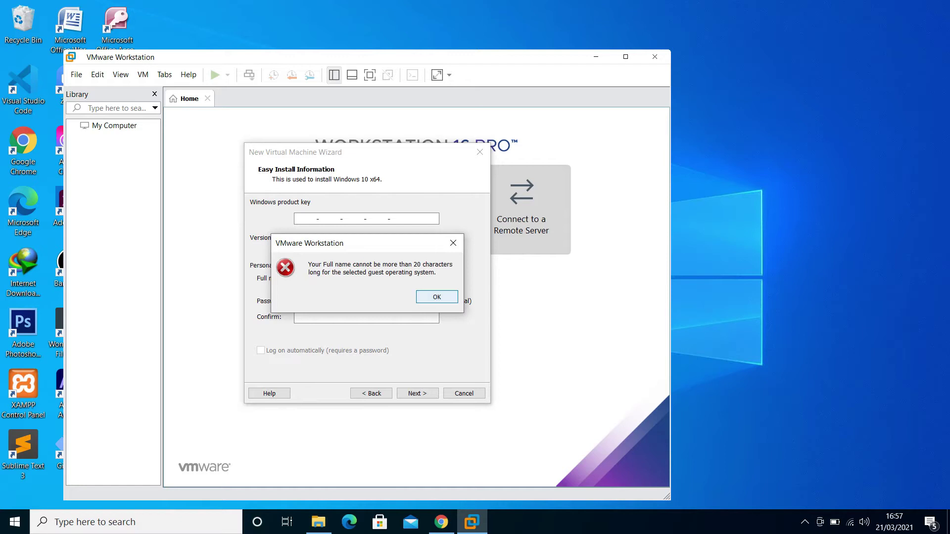
# - Dismiss the error, shorten the full name to "Virtual Windows" by deleting the personal name, and continue without a product key
pyautogui.press('Return')
pyautogui.hotkey('shift', 'Left')
pyautogui.hotkey('shift', 'Left')
pyautogui.hotkey('shift', 'Left')
pyautogui.hotkey('shift', 'Left')
pyautogui.hotkey('shift', 'Left')
pyautogui.hotkey('shift', 'Left')
pyautogui.hotkey('shift', 'Left')
pyautogui.hotkey('shift', 'Left')
pyautogui.hotkey('shift', 'Left')
pyautogui.hotkey('shift', 'Left')
pyautogui.hotkey('shift', 'Left')
pyautogui.hotkey('shift', 'Left')
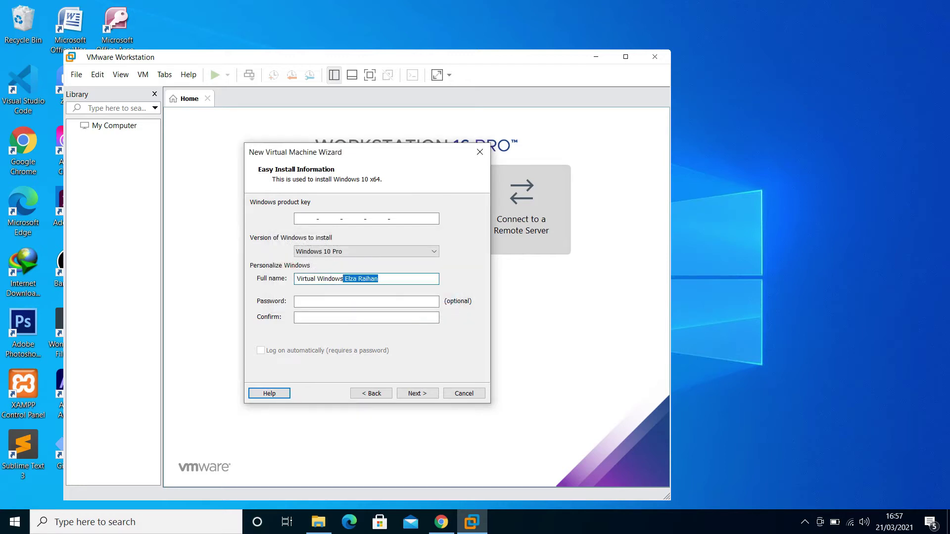
pyautogui.press('BackSpace')
pyautogui.press('Return')
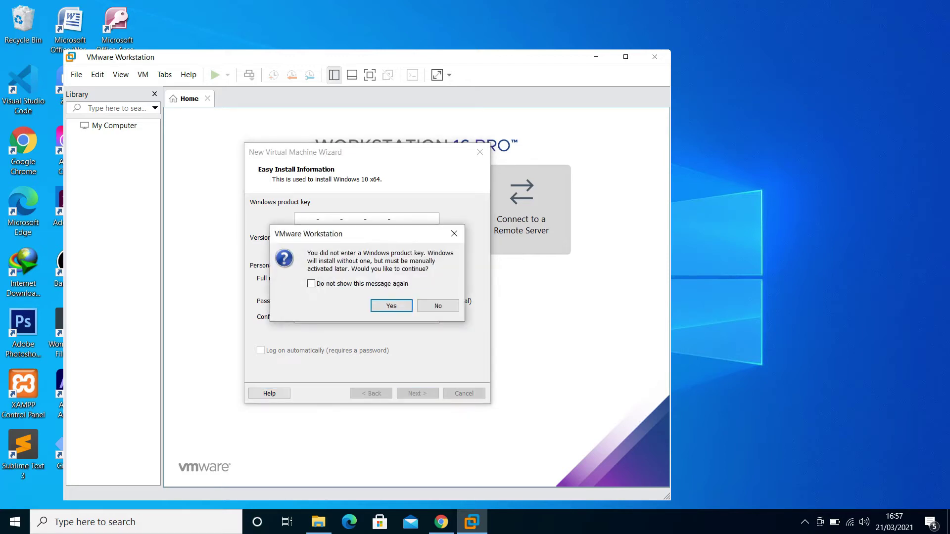
# - Accept the missing product key and create the virtual machine with the default name, location and 60 GB disk split into multiple files
pyautogui.press('Return')
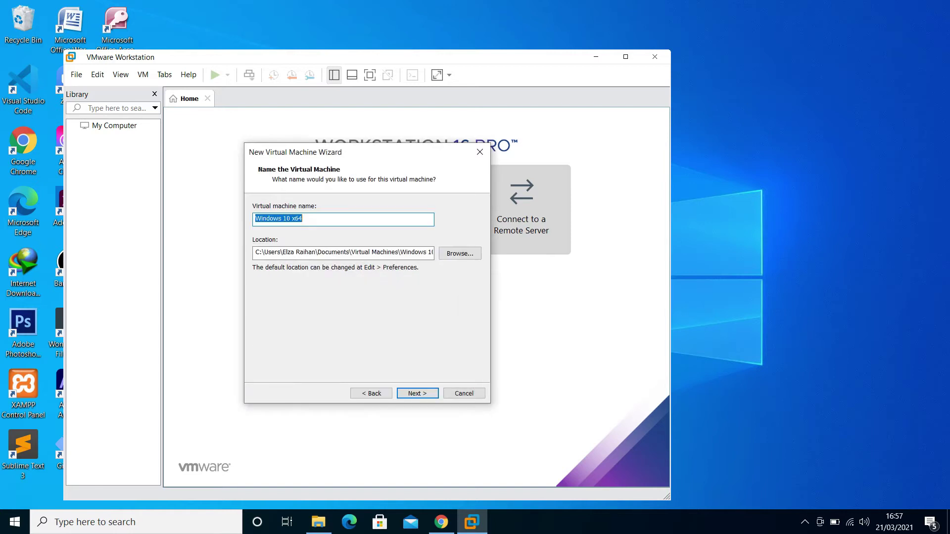
pyautogui.press('Return')
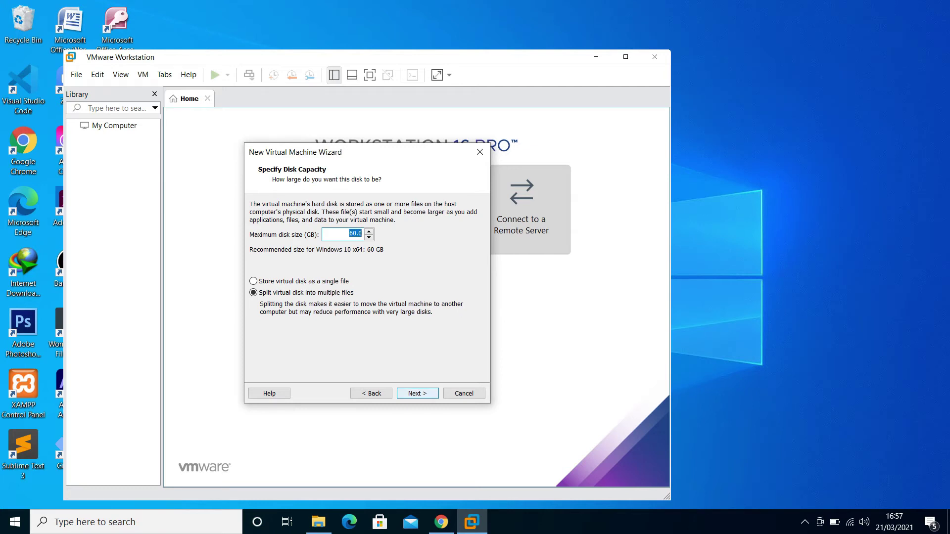
pyautogui.click(418, 393)
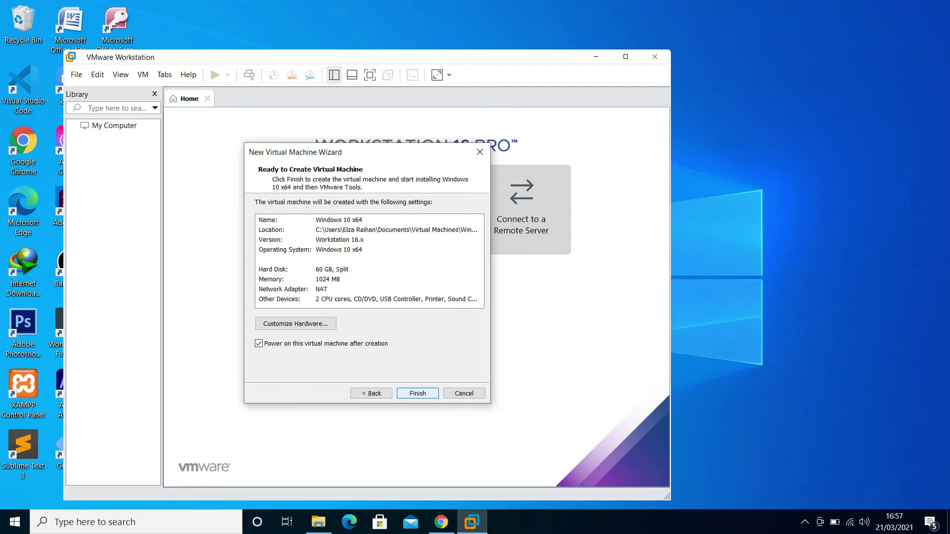
pyautogui.press('Return')
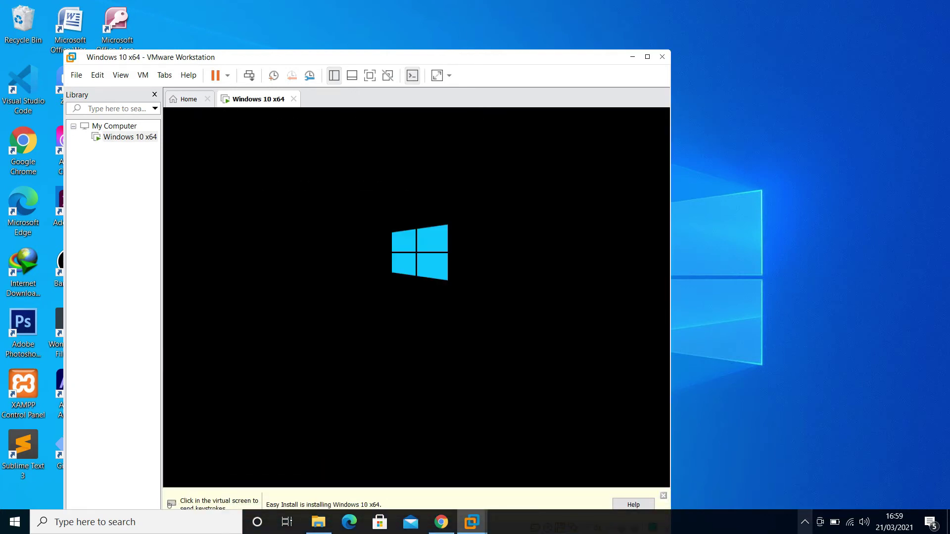
pyautogui.click(805, 522)
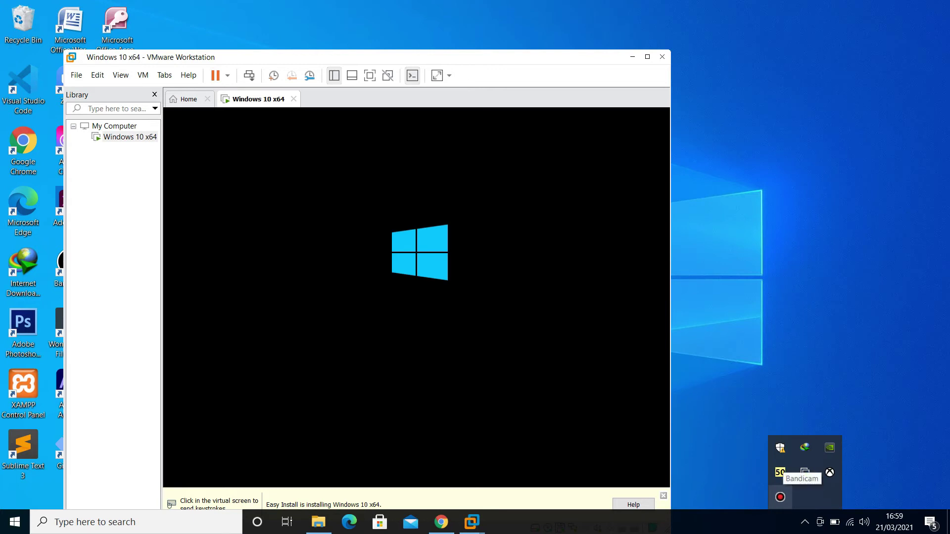
pyautogui.click(805, 473)
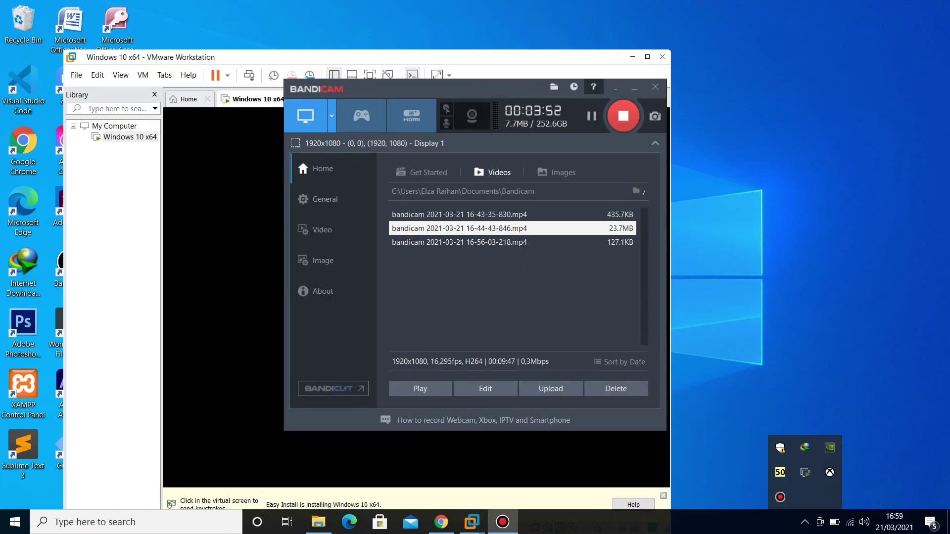
pyautogui.click(615, 88)
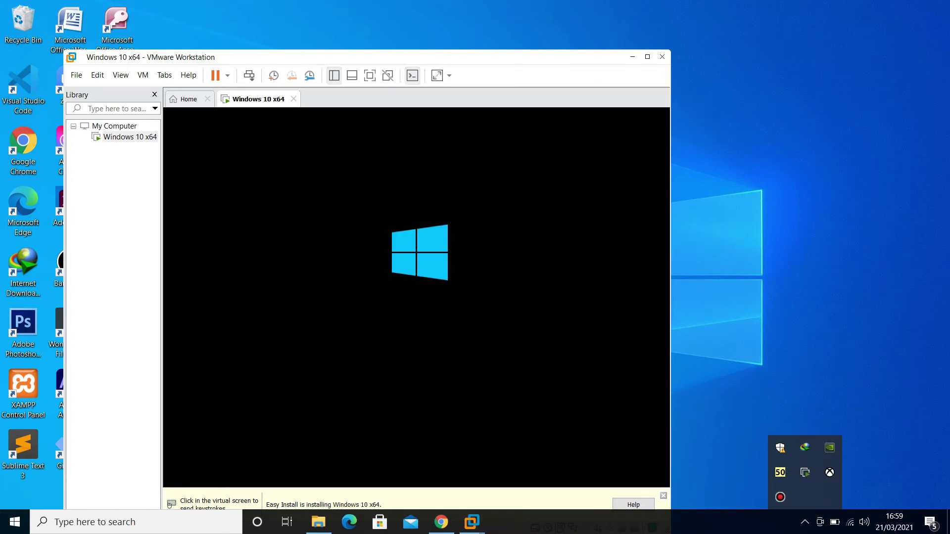